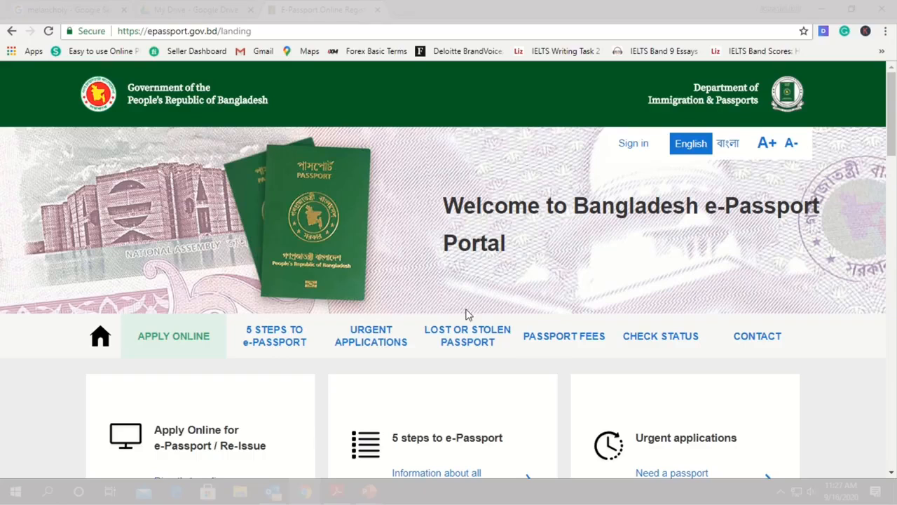
Open the online application for e-Passport / Re-Issue
scroll(305, 359, "down", 2)
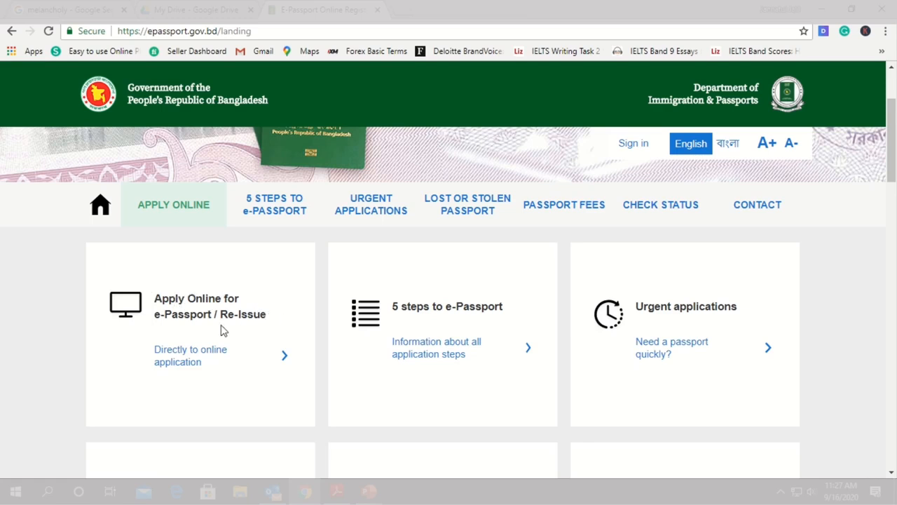
left_click(202, 363)
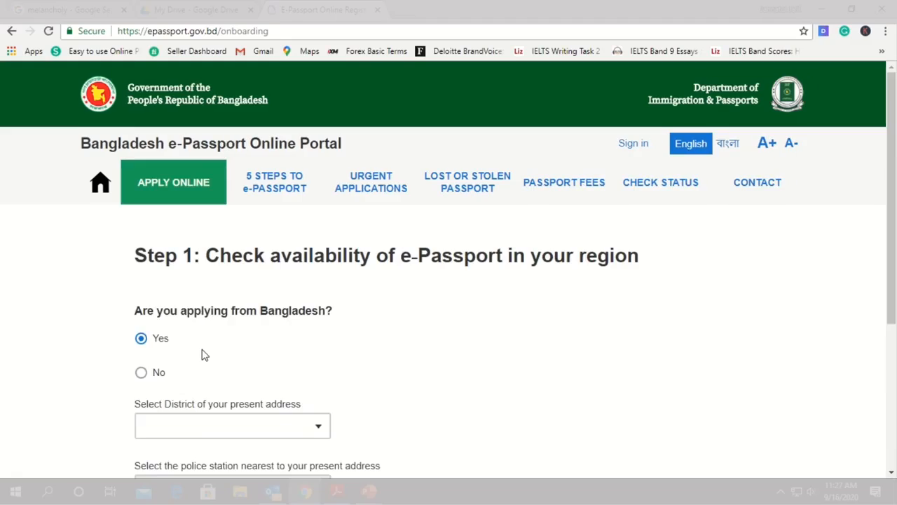
Select the district of the present address and the nearest police station, and continue to the email step
scroll(173, 289, "down", 1)
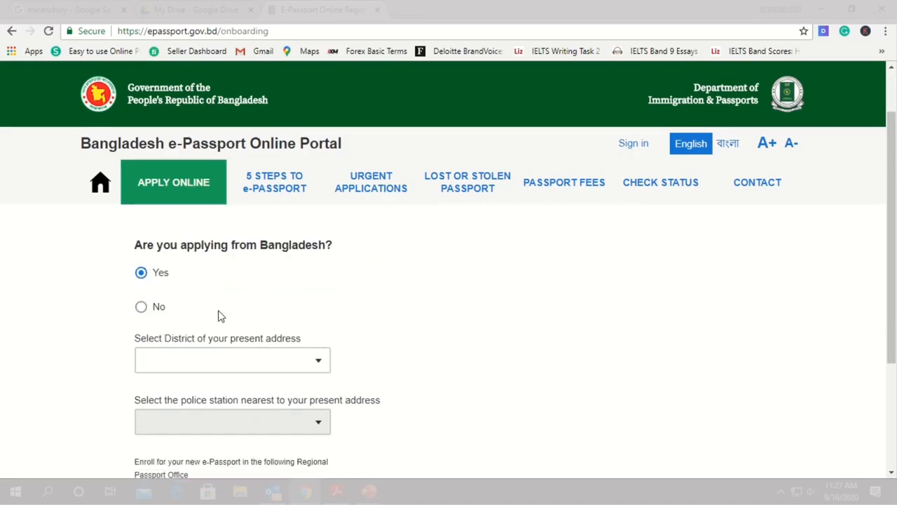
left_click(280, 356)
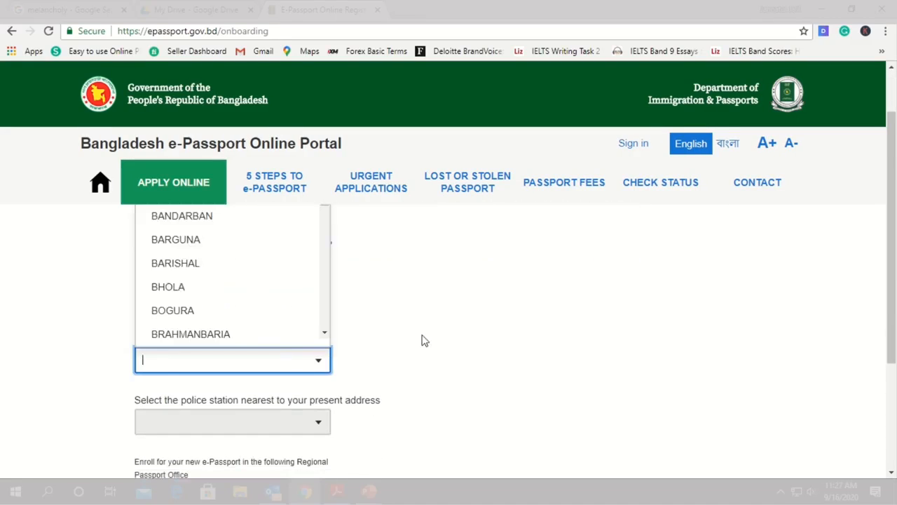
left_click(421, 341)
left_click(254, 356)
left_click(397, 315)
scroll(209, 331, "down", 1)
left_click(315, 294)
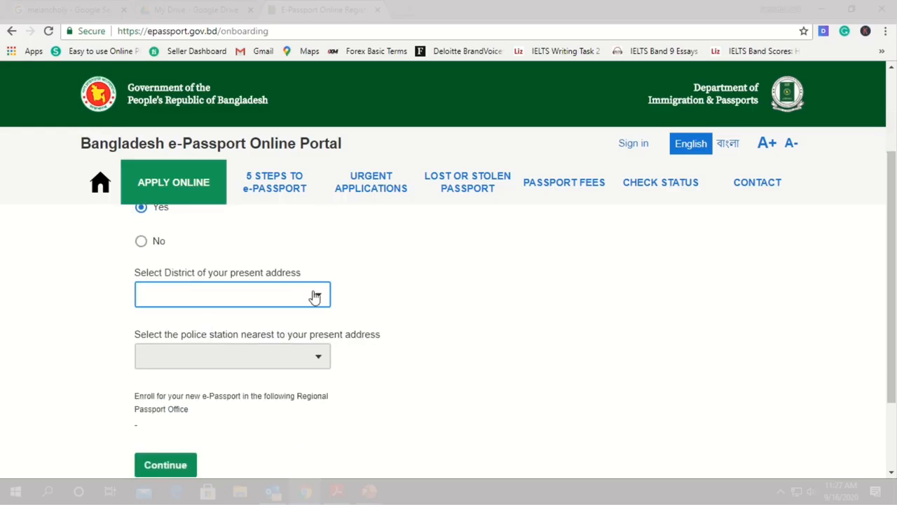
scroll(272, 260, "up", 2)
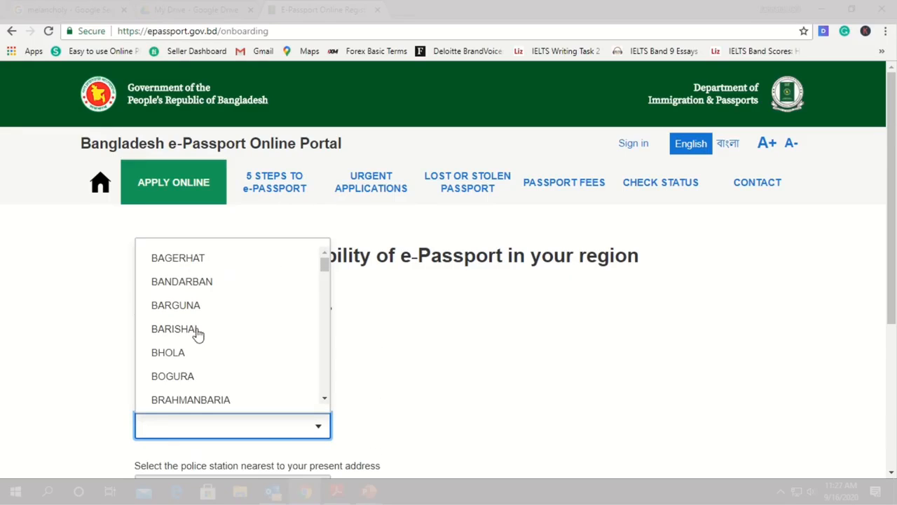
scroll(196, 341, "down", 5)
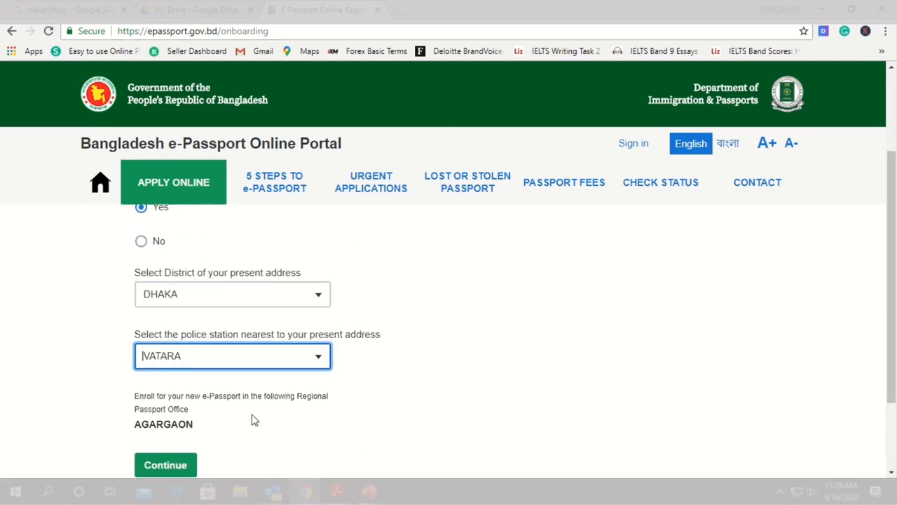
left_click(207, 436)
left_click(166, 465)
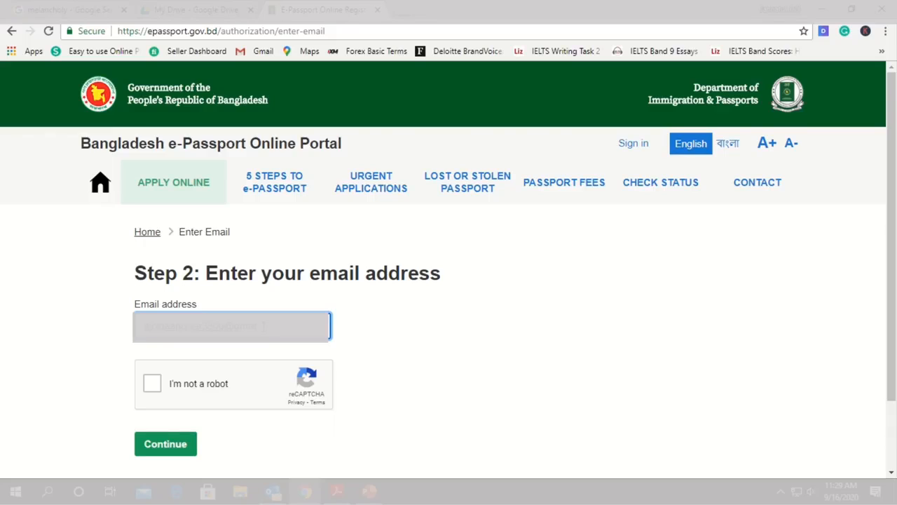
Enter the applicant's email address, complete the robot check and continue to the account information
left_click(186, 386)
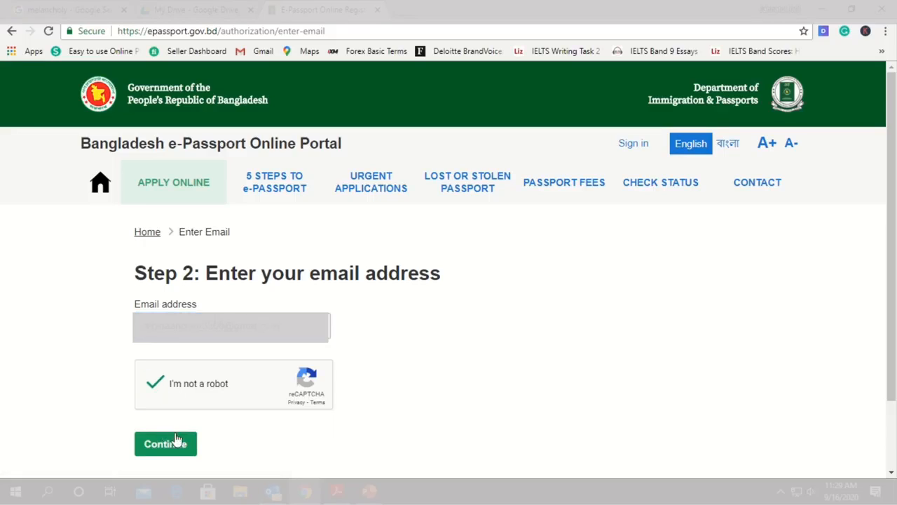
left_click(178, 445)
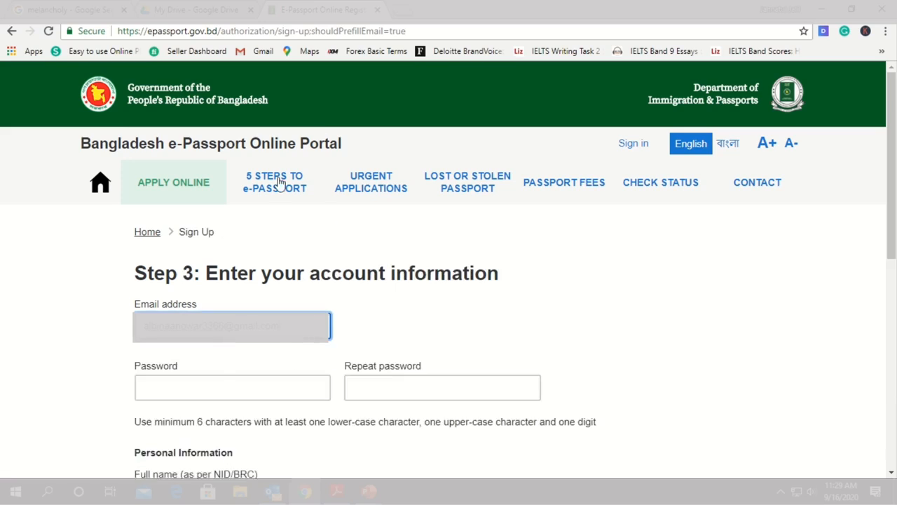
Fill in the account password twice, full name, surname and mobile number, and complete the robot check for creating the account
left_click(229, 388)
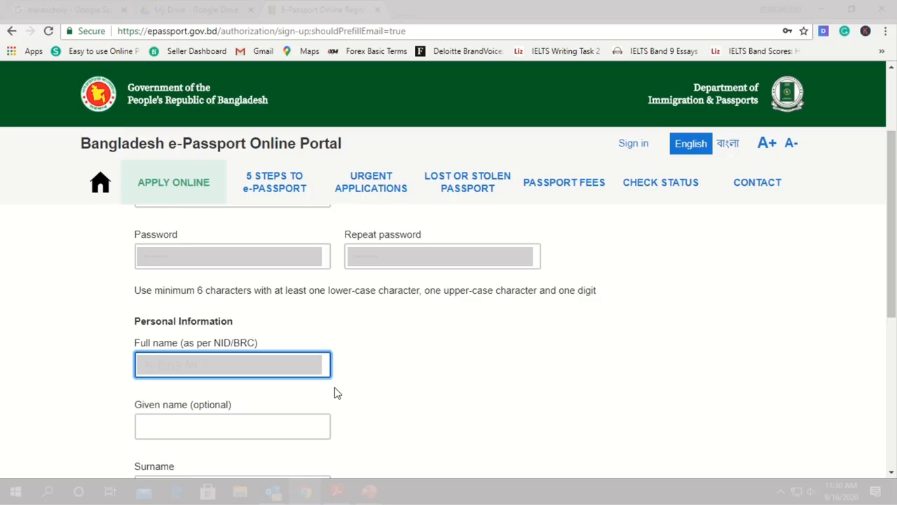
left_click(184, 428)
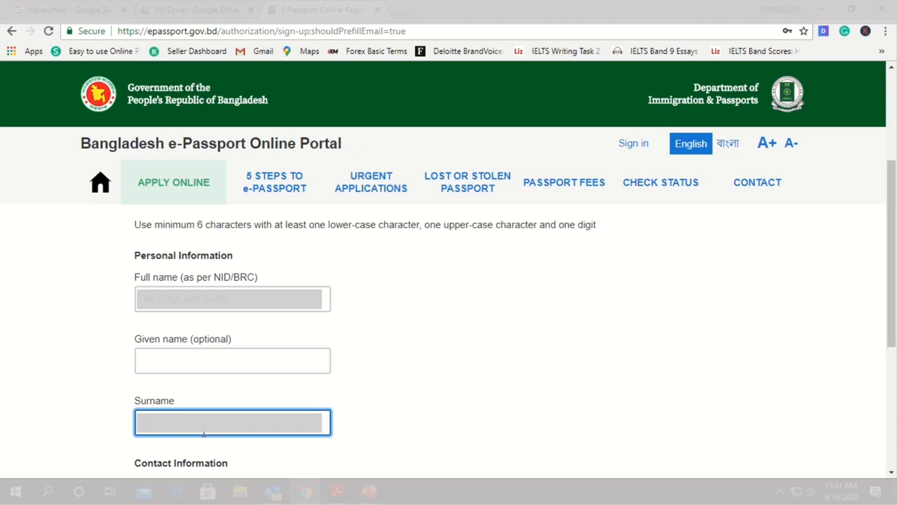
key("Tab")
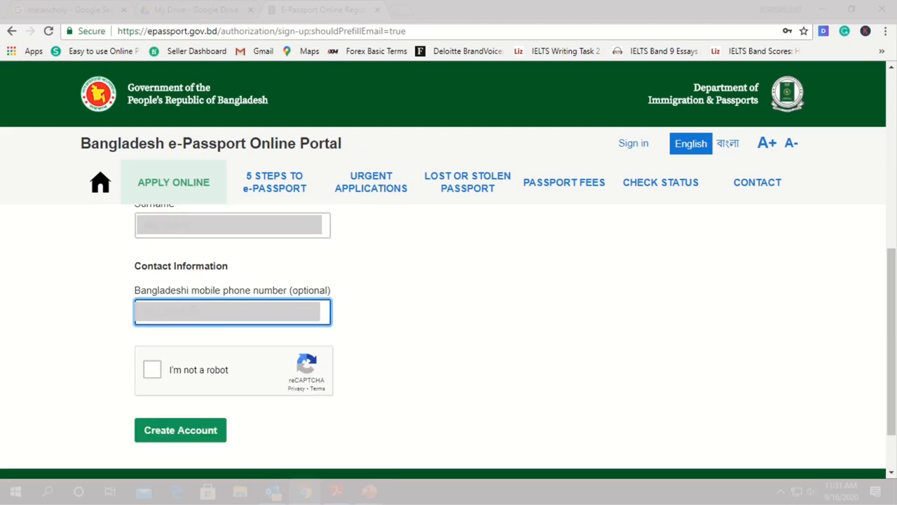
left_click(172, 372)
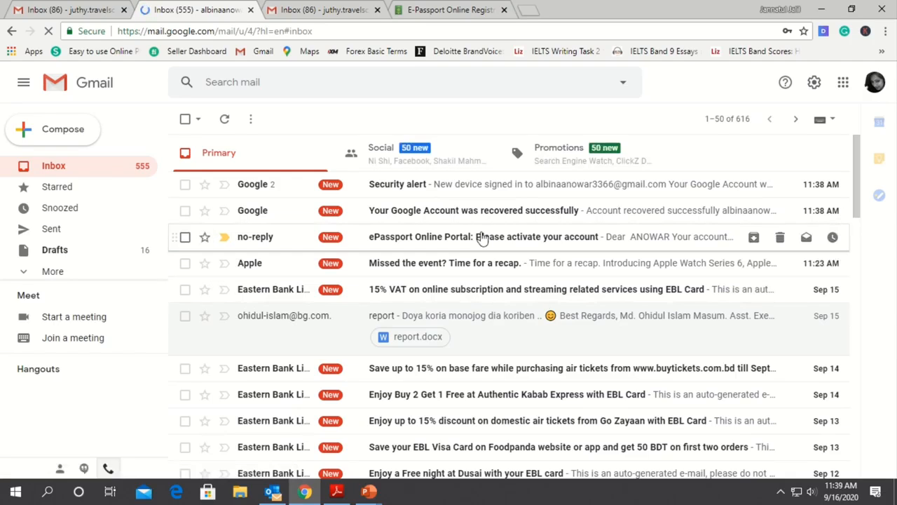
Open the ePassport Online Portal activation email in Gmail and follow its link to activate the account
left_click(488, 240)
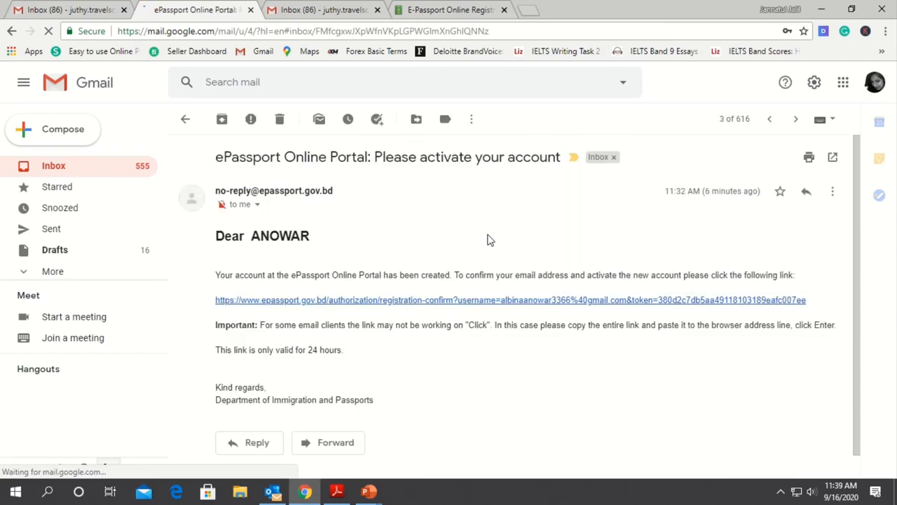
left_click(327, 303)
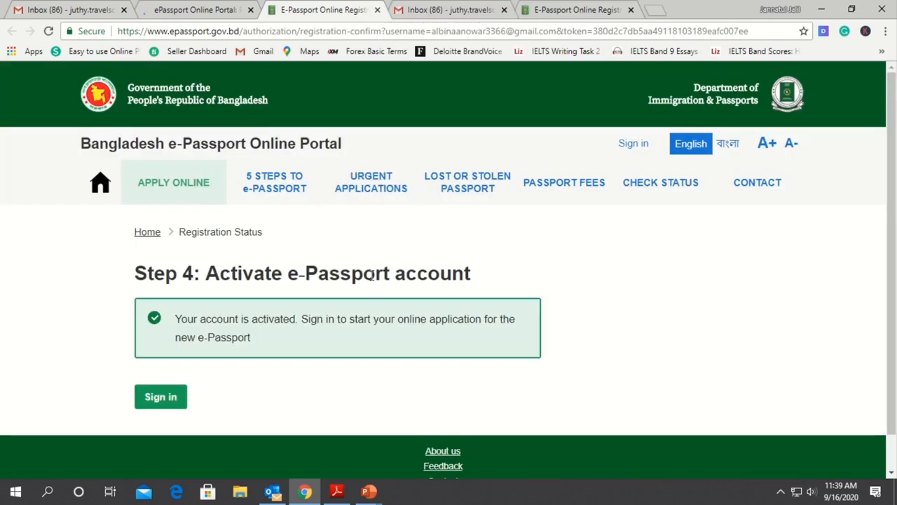
Sign in to the Online Registration Portal with the account password
left_click(160, 398)
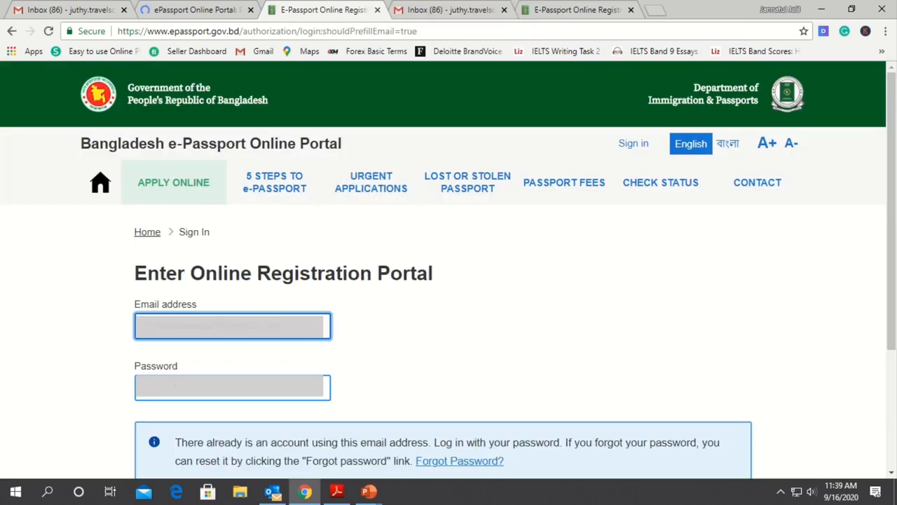
left_click(216, 388)
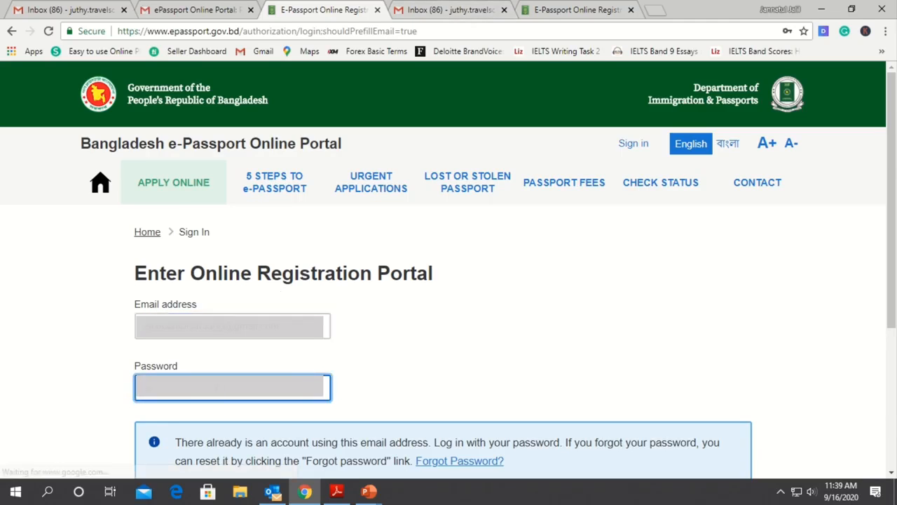
key("Return")
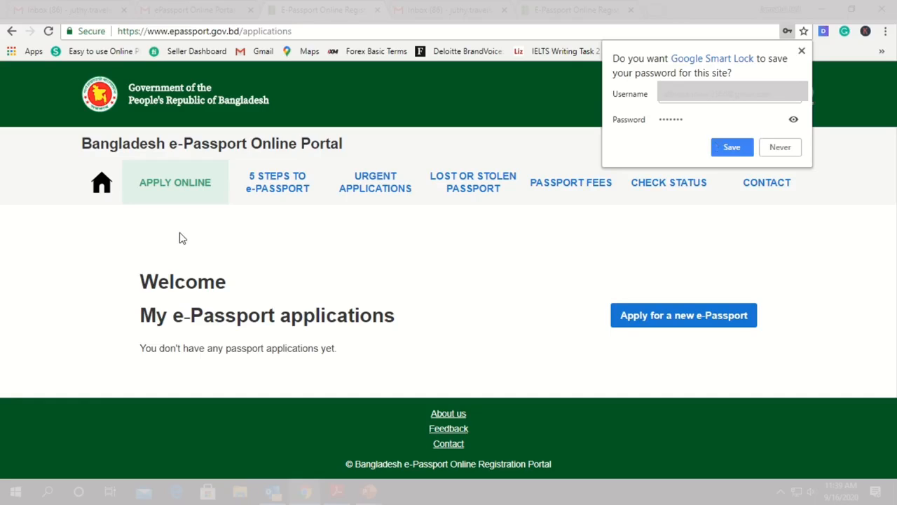
mouse_move(363, 9)
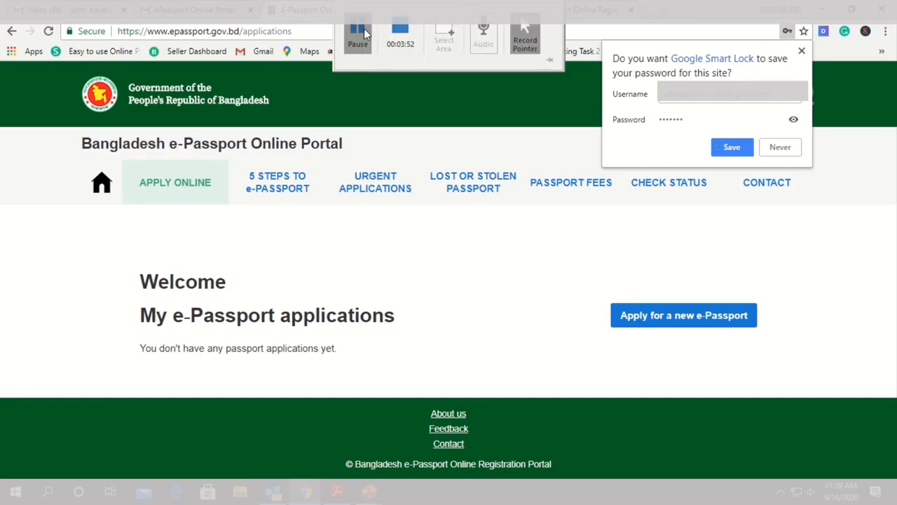
left_click(363, 32)
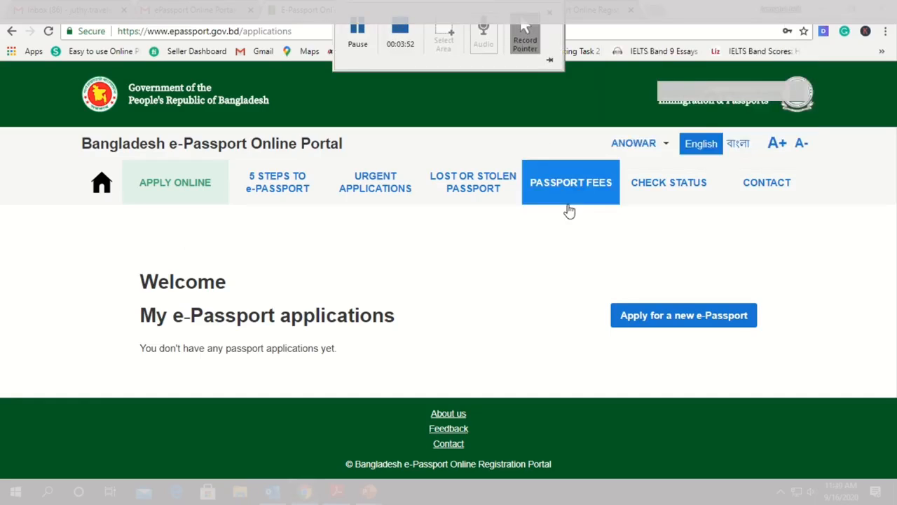
Start a new e-Passport application and go through its Personal Information section
left_click(652, 321)
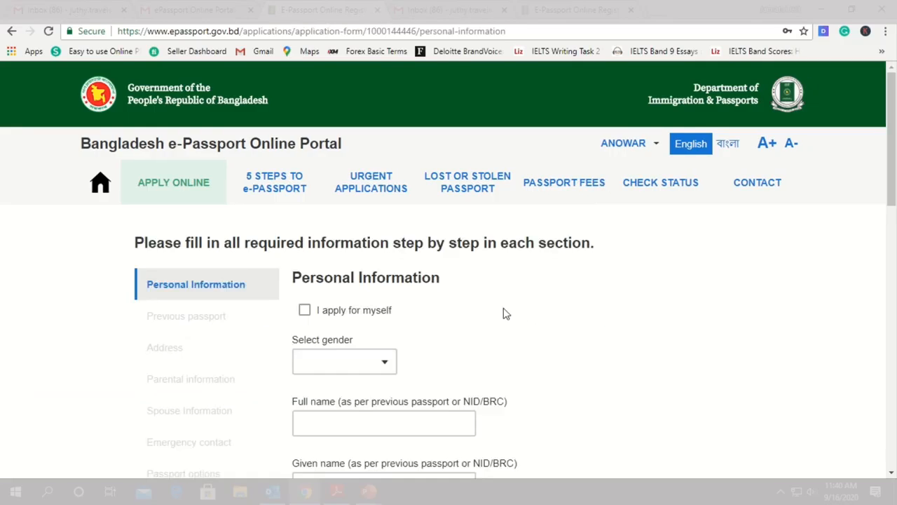
scroll(378, 349, "down", 5)
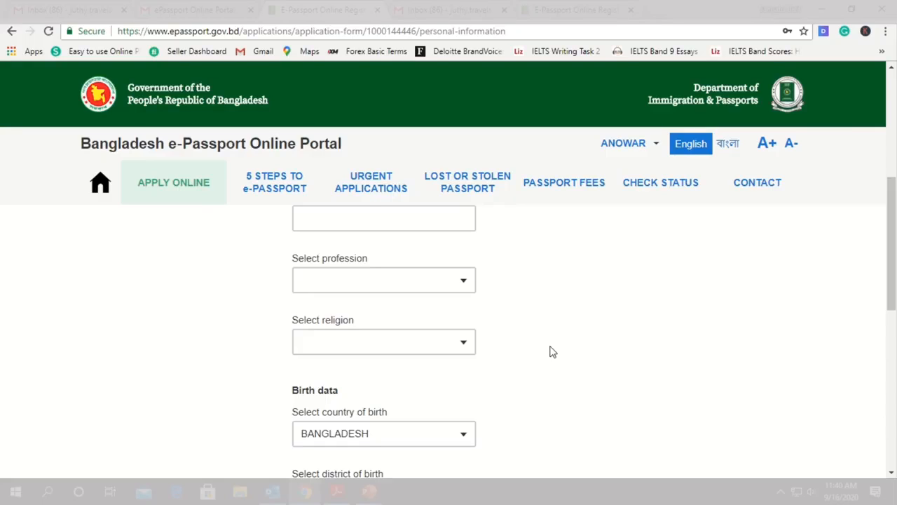
scroll(550, 352, "up", 3)
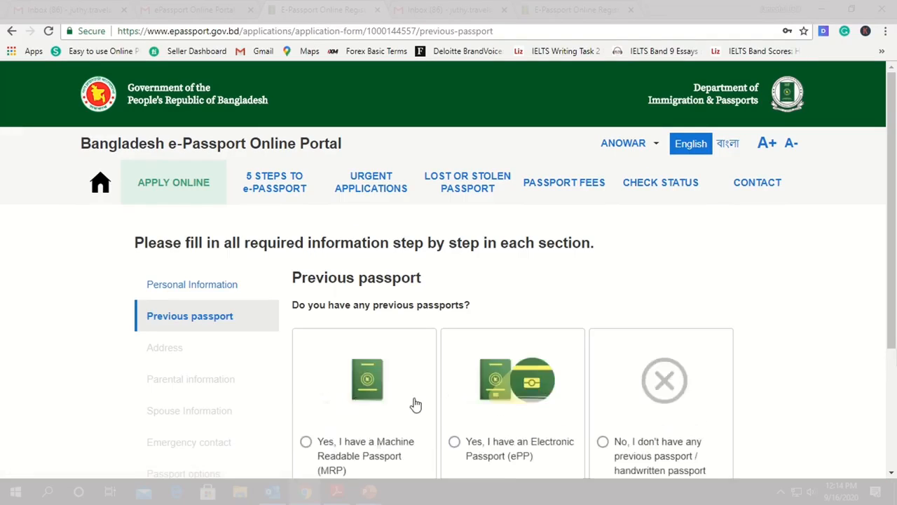
Declare a previous Machine Readable Passport (MRP) and set the reissue reason to EXPIRED
scroll(336, 315, "down", 1)
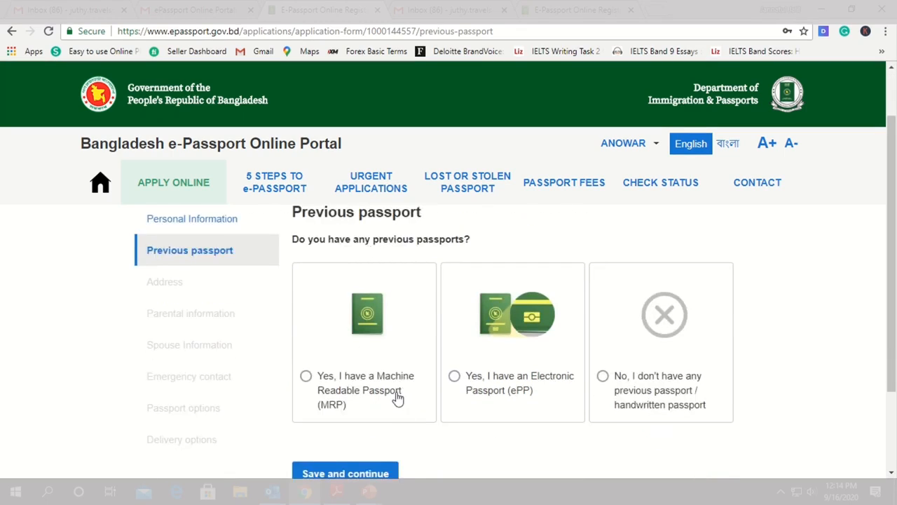
left_click(370, 387)
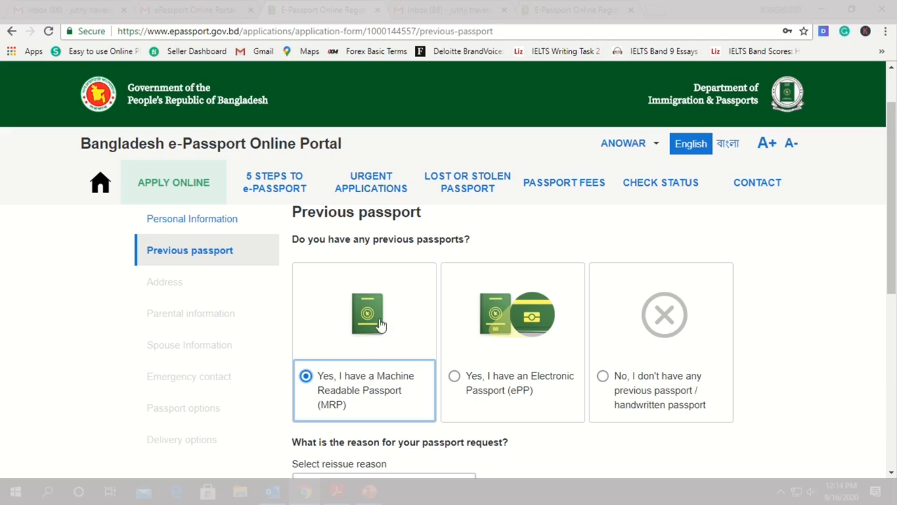
scroll(377, 327, "down", 1)
scroll(378, 379, "down", 1)
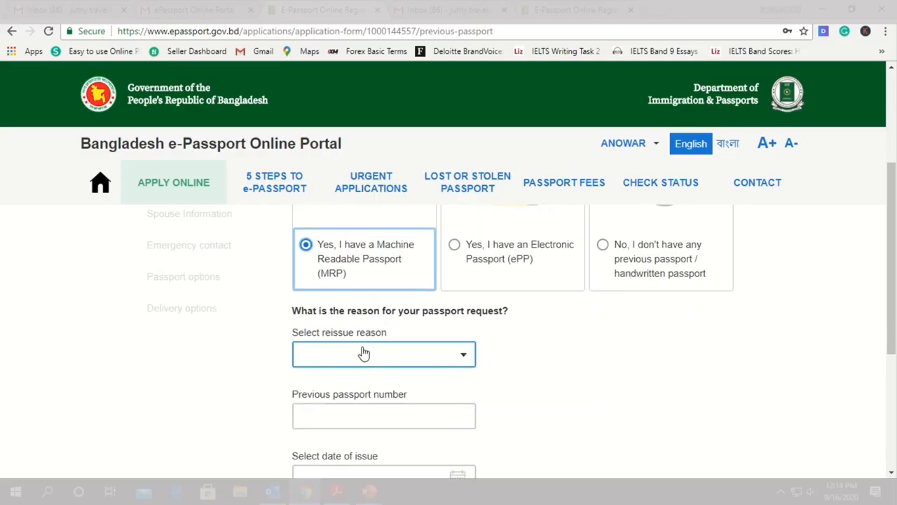
left_click(362, 352)
left_click(587, 344)
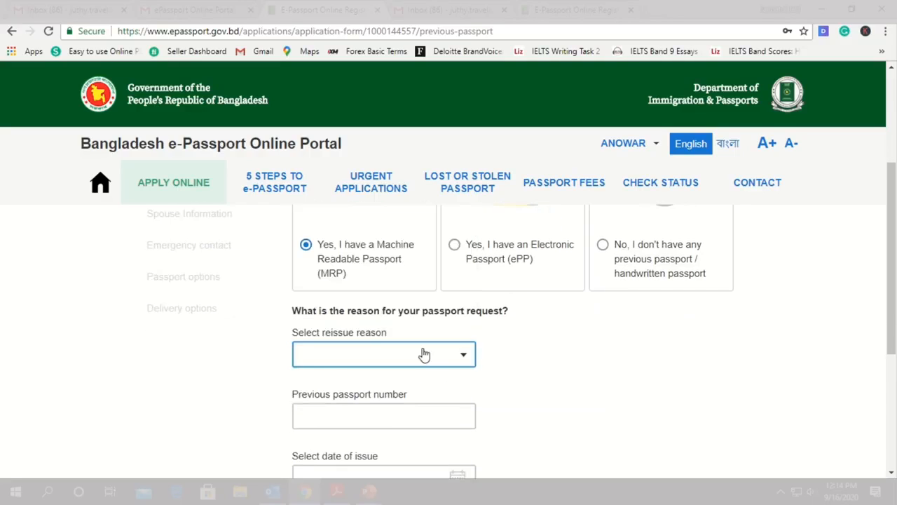
left_click(391, 358)
scroll(377, 315, "up", 1)
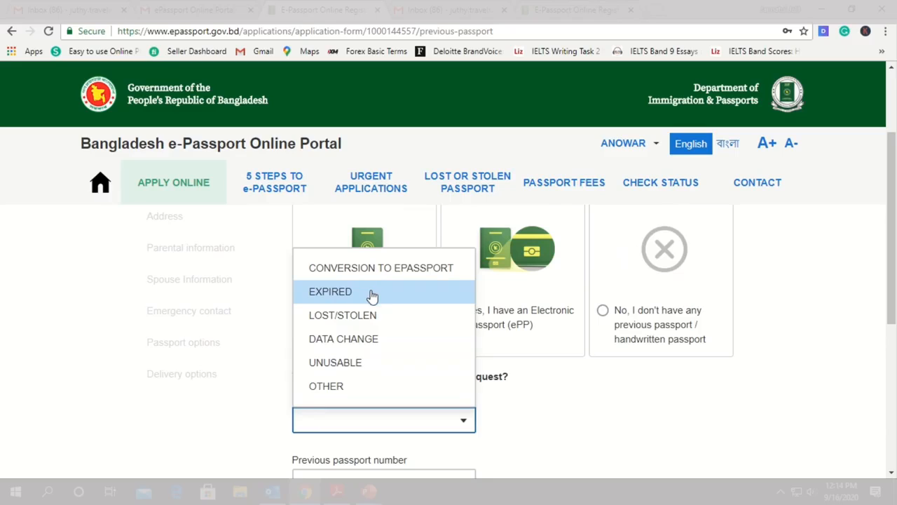
left_click(371, 294)
Review the previous passport number, date of issue and date of expiration fields along with the previous passport choices
scroll(431, 371, "down", 2)
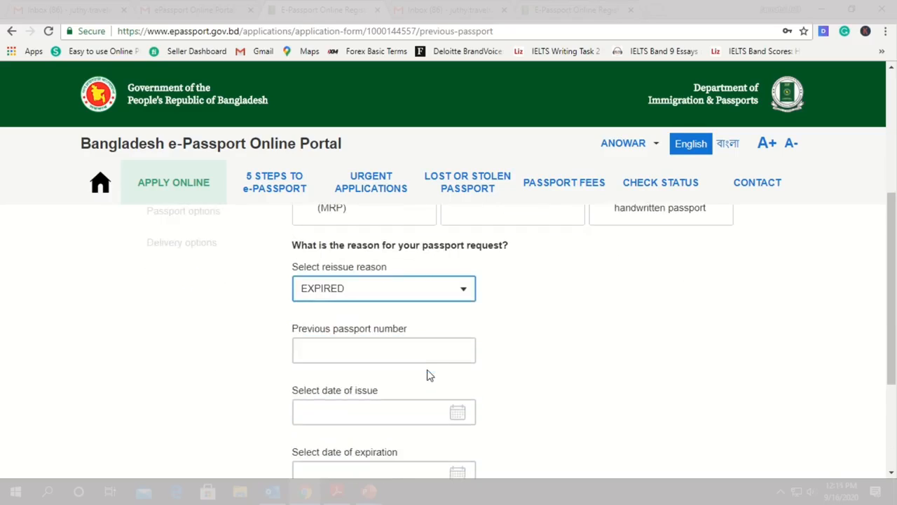
left_click(400, 346)
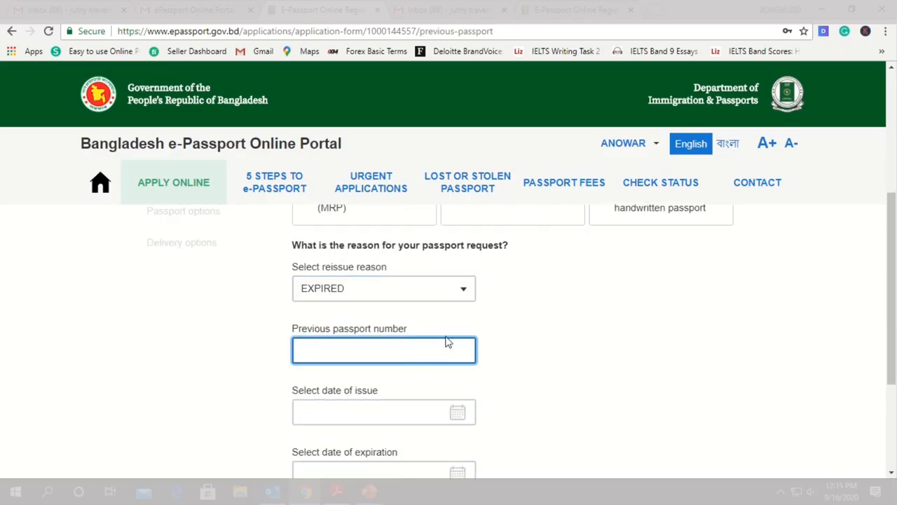
scroll(484, 337, "up", 1)
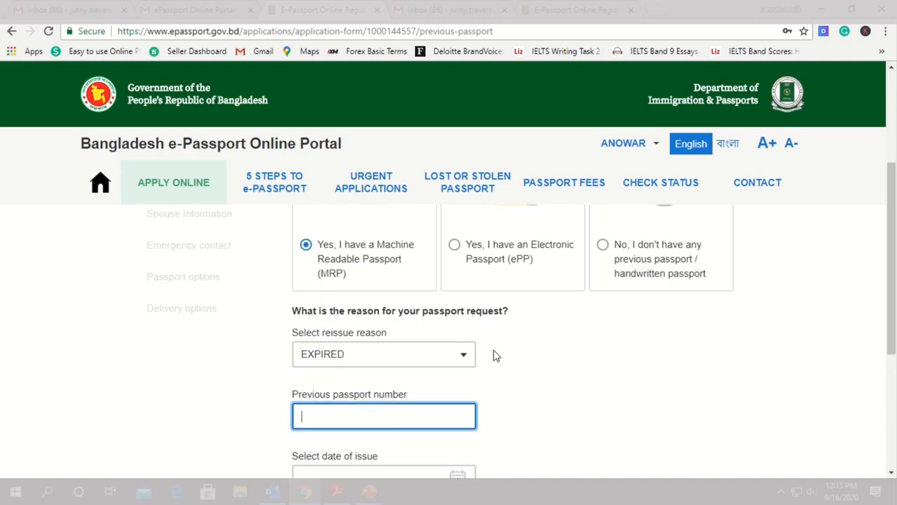
scroll(491, 357, "down", 2)
scroll(389, 337, "up", 5)
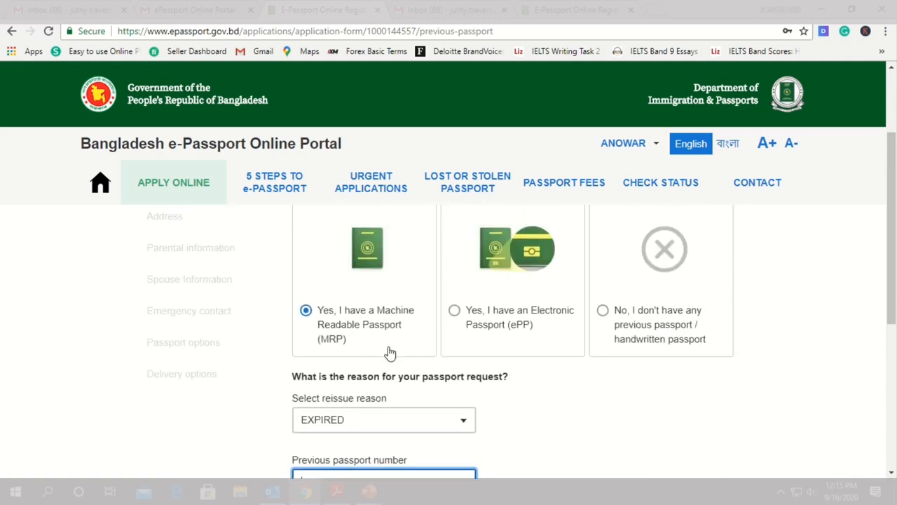
scroll(412, 369, "down", 6)
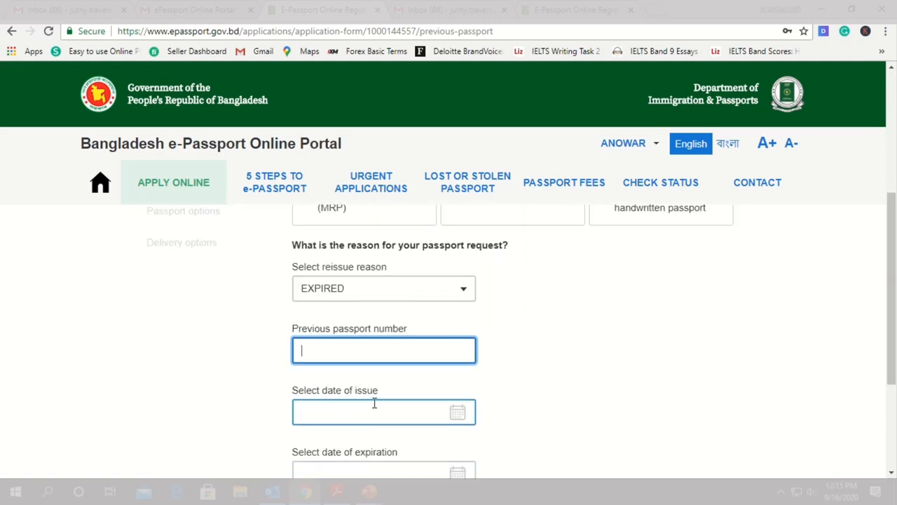
scroll(751, 348, "up", 6)
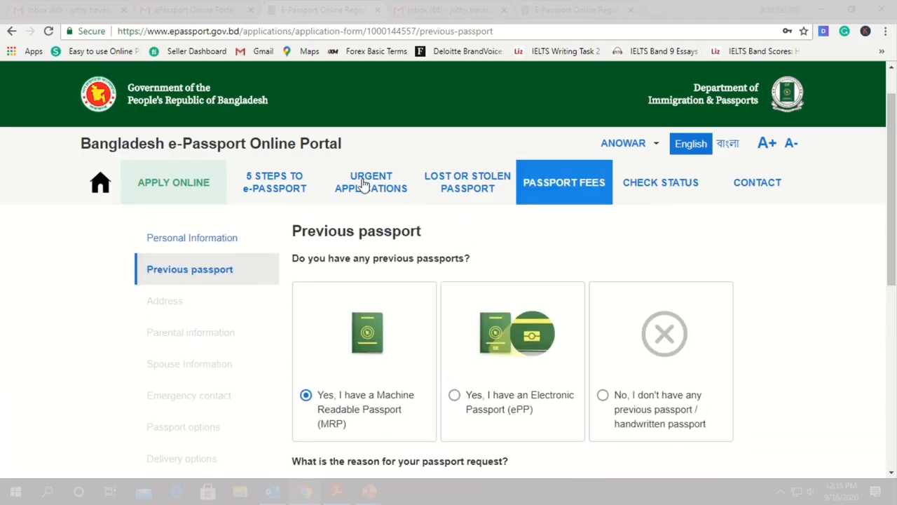
Set the previous passport's date of issue to 05/05/2015 and date of expiration to 04/05/2020, and save the section
scroll(393, 317, "down", 3)
scroll(397, 319, "down", 1)
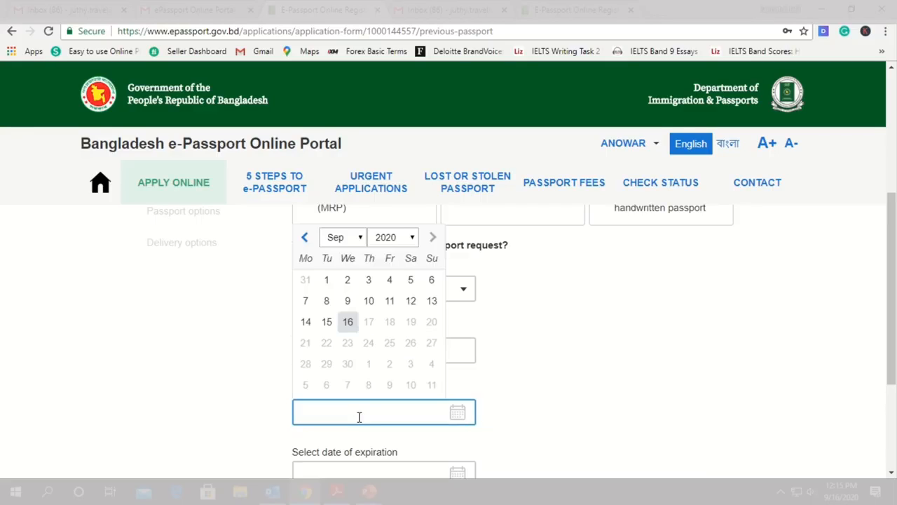
scroll(357, 411, "down", 1)
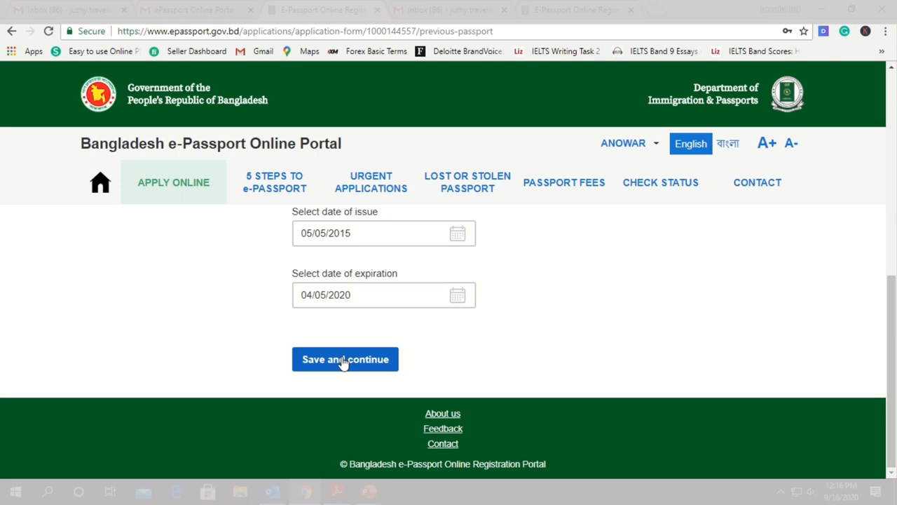
left_click(331, 364)
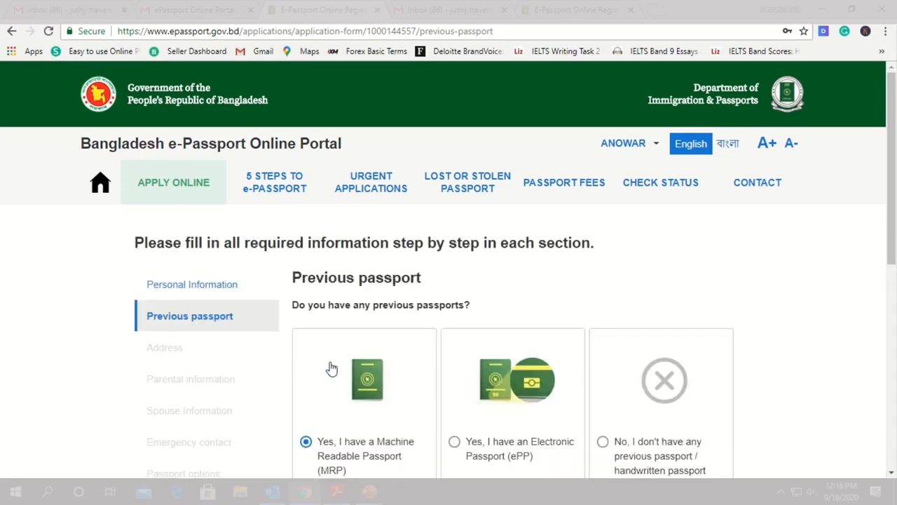
Examine the permanent address fields and the districts offered for the address
scroll(426, 286, "down", 5)
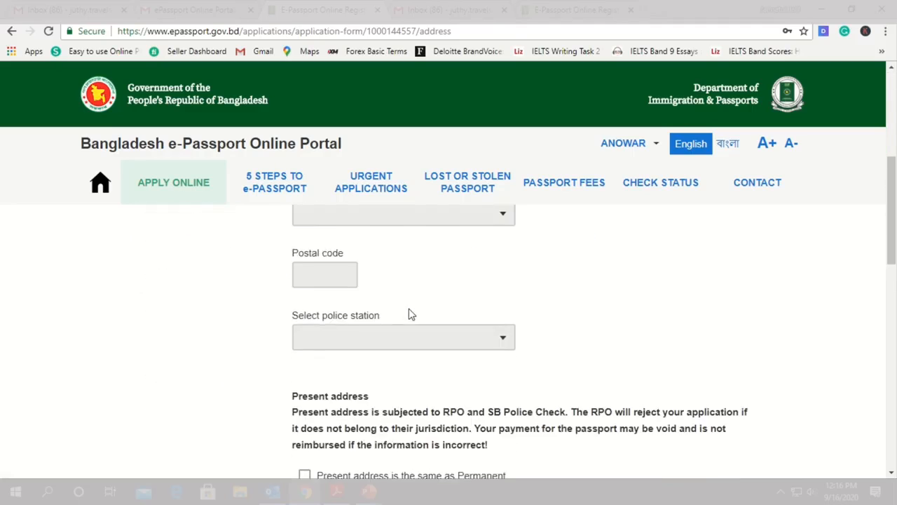
scroll(414, 324, "up", 5)
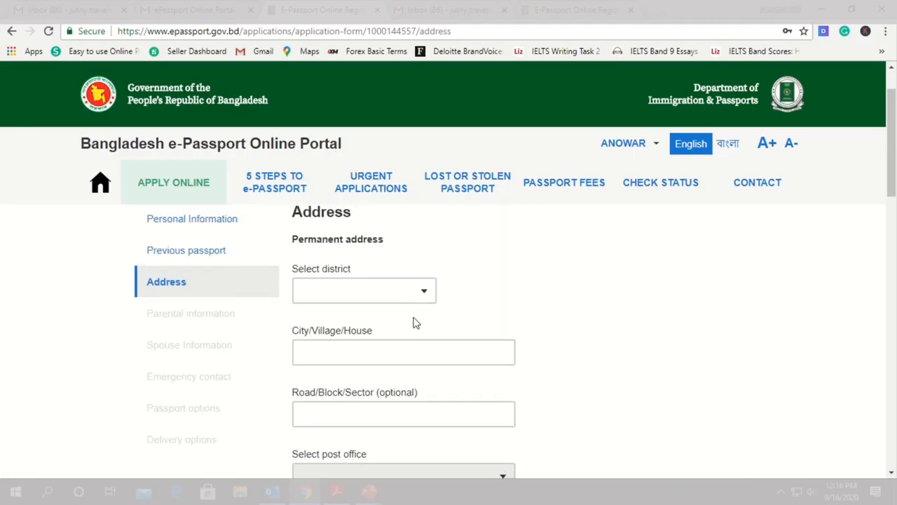
left_click(417, 300)
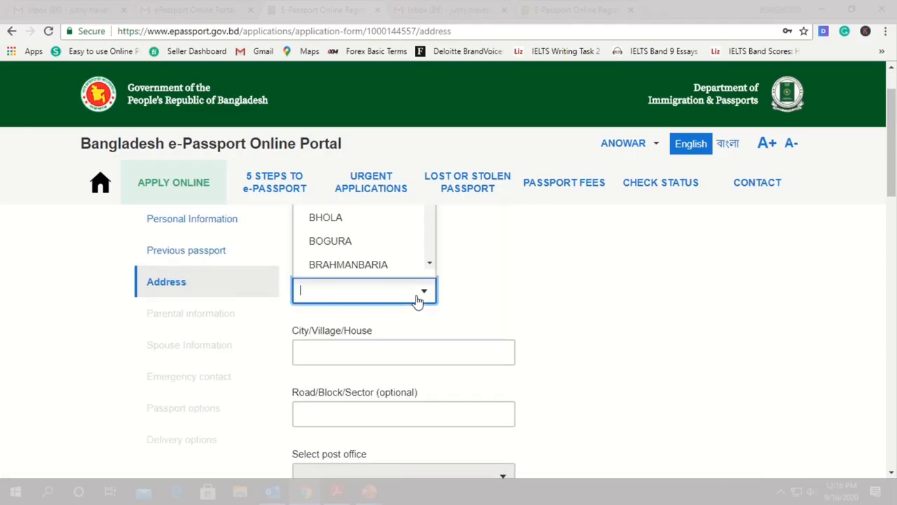
left_click(484, 297)
scroll(384, 322, "up", 1)
left_click(393, 357)
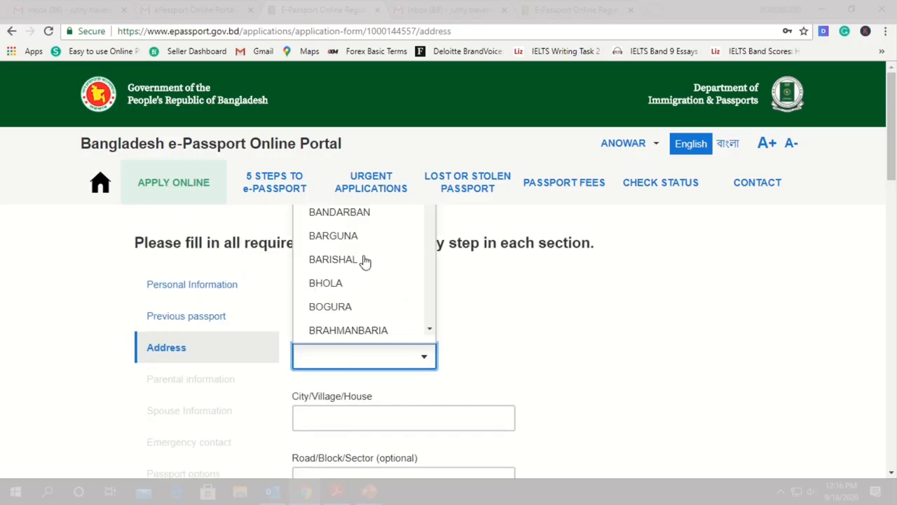
scroll(354, 273, "down", 6)
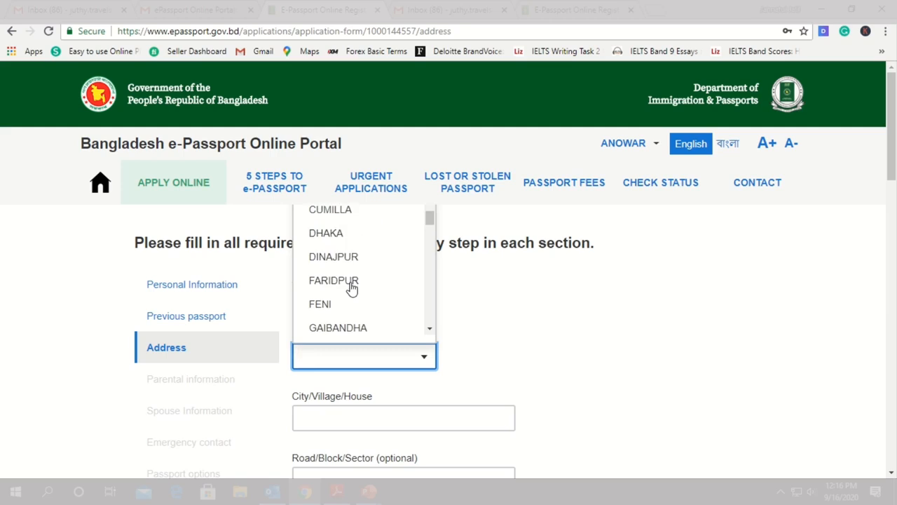
scroll(354, 283, "up", 6)
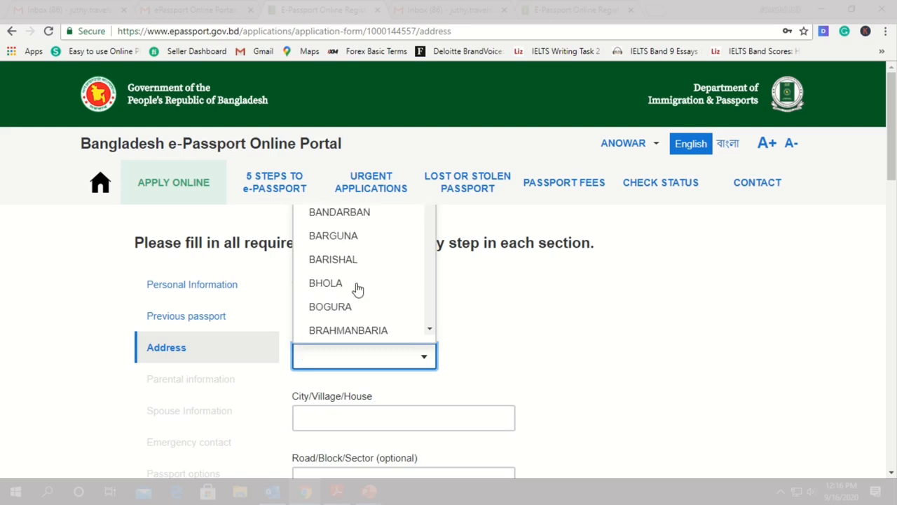
Complete the Address section with Regional Passport office (RPO) as the office type and save it
scroll(373, 290, "down", 2)
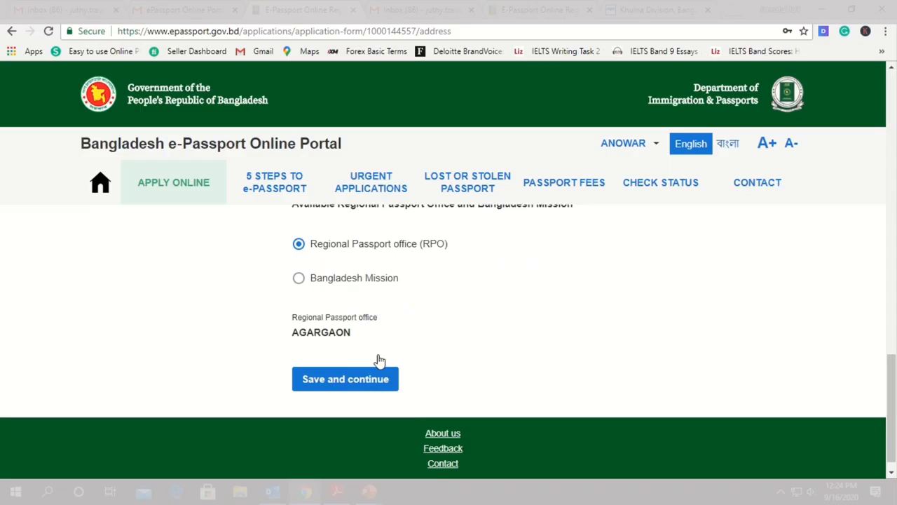
scroll(376, 361, "down", 1)
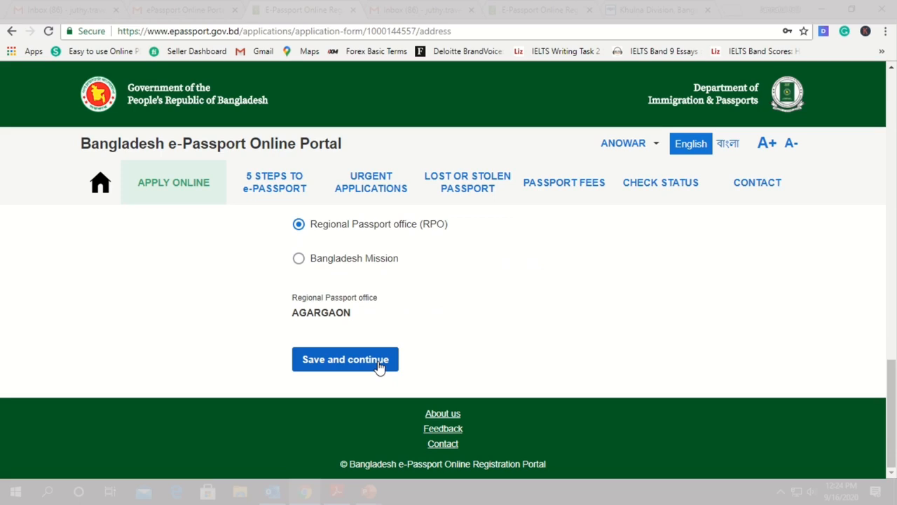
left_click(378, 361)
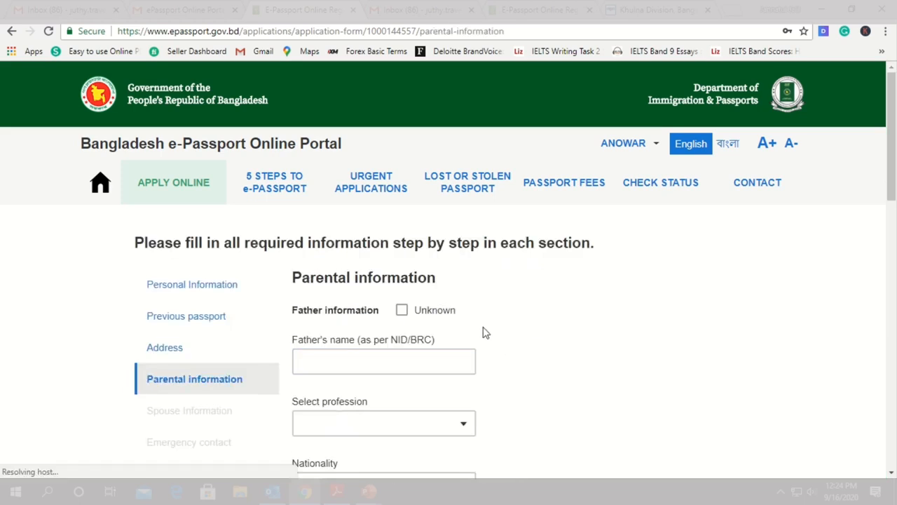
Set the mother's profession to HOUSE WIFE and choose her nationality in the parental information
scroll(434, 284, "down", 1)
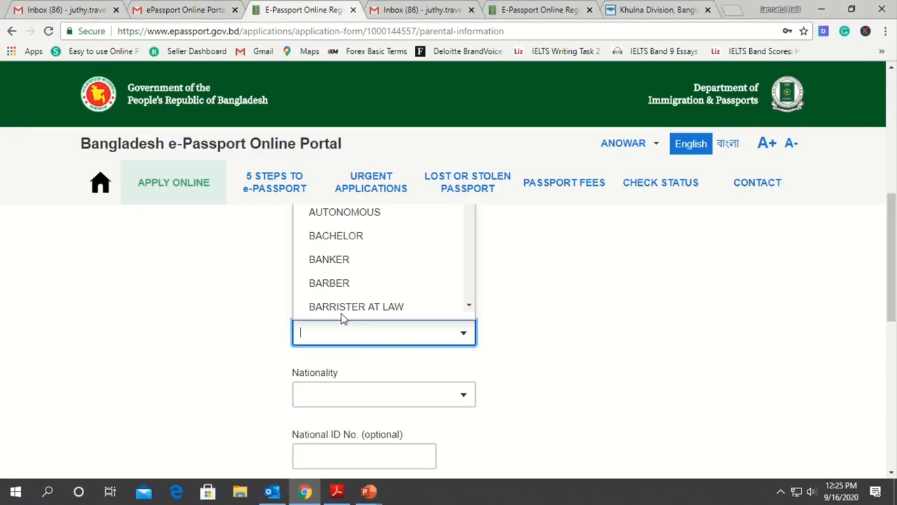
type("HO")
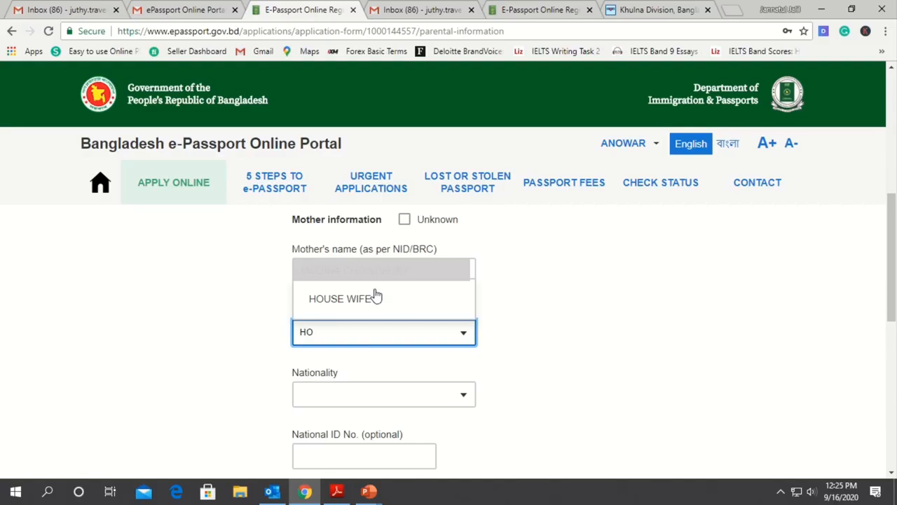
left_click(376, 298)
left_click(342, 396)
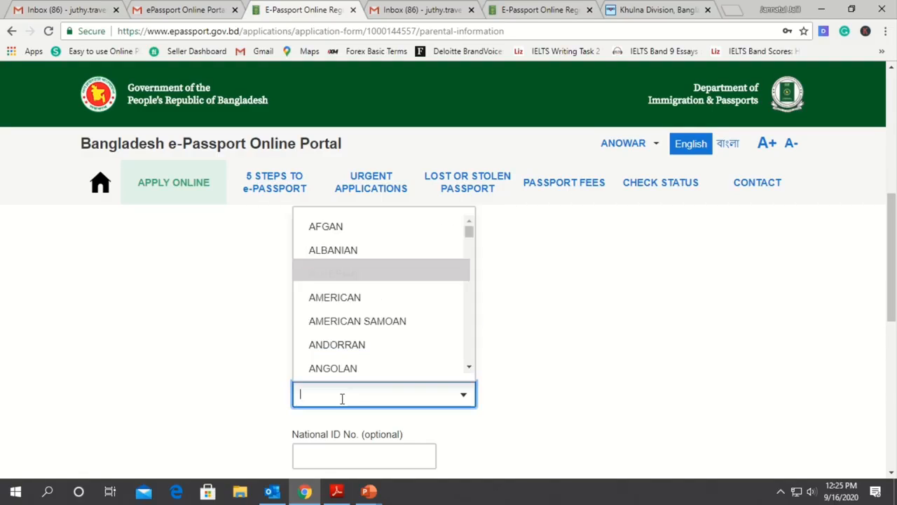
scroll(360, 350, "down", 5)
left_click(352, 333)
scroll(425, 381, "down", 3)
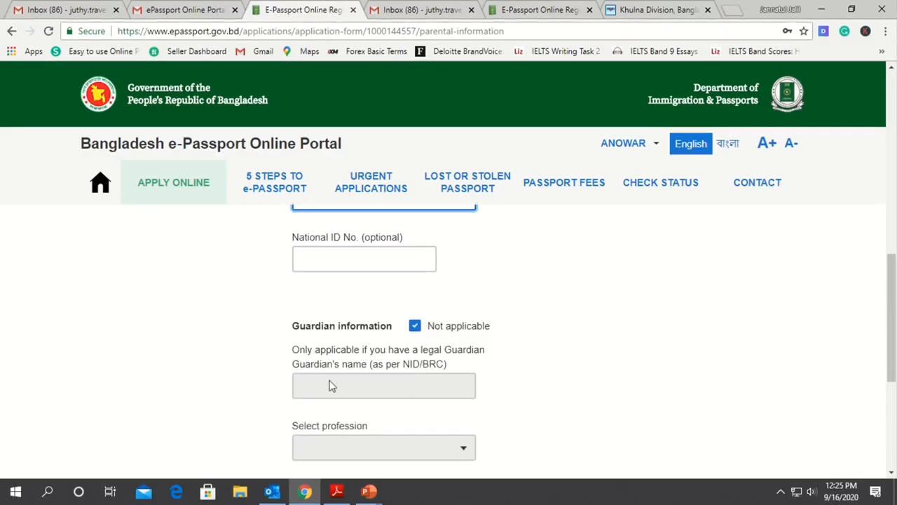
scroll(375, 389, "down", 4)
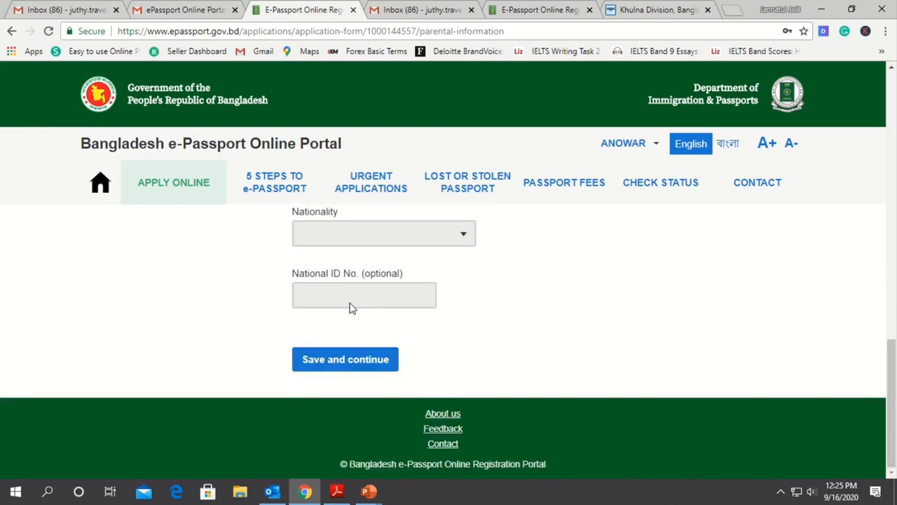
scroll(427, 320, "up", 4)
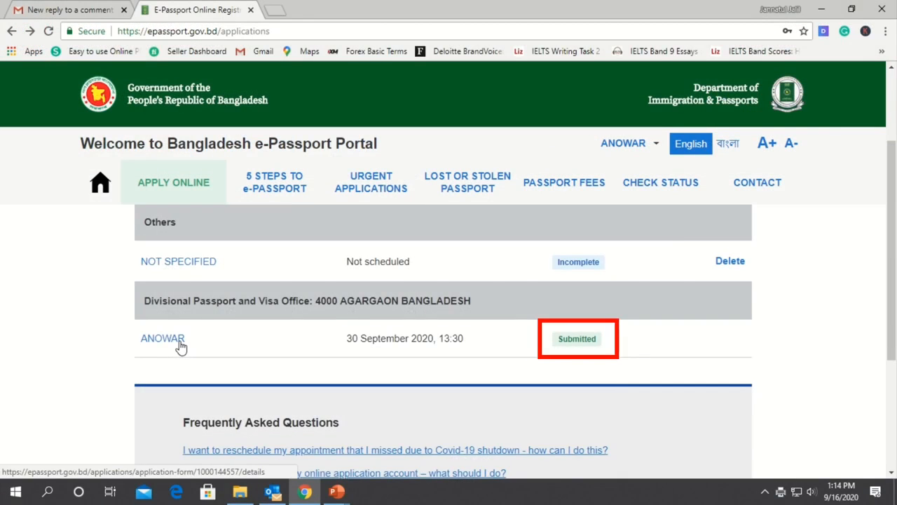
Open the submitted application's details and print its Application Summary on all pages in one copy
left_click(176, 342)
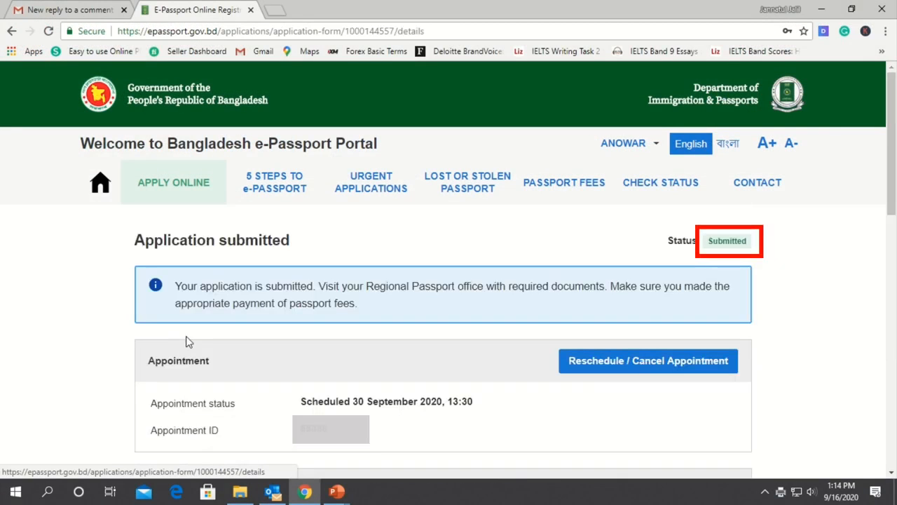
scroll(188, 341, "down", 5)
left_click(471, 226)
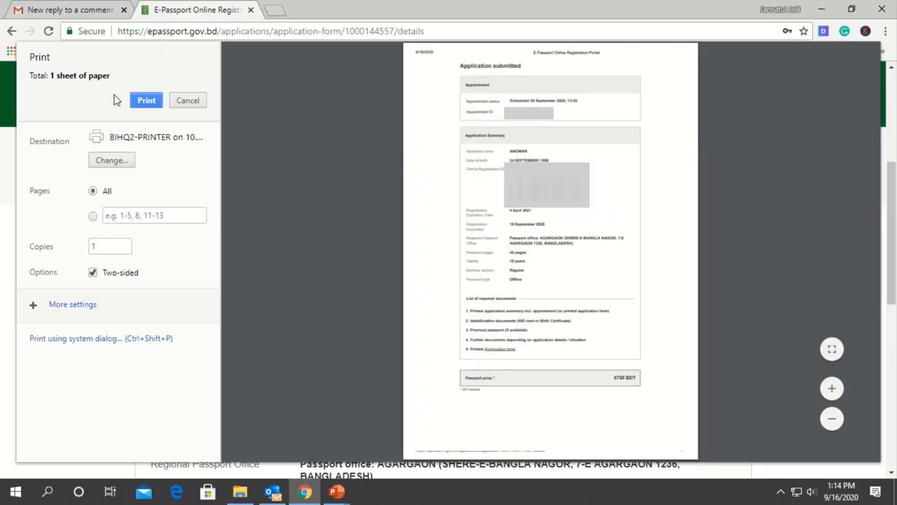
left_click(143, 102)
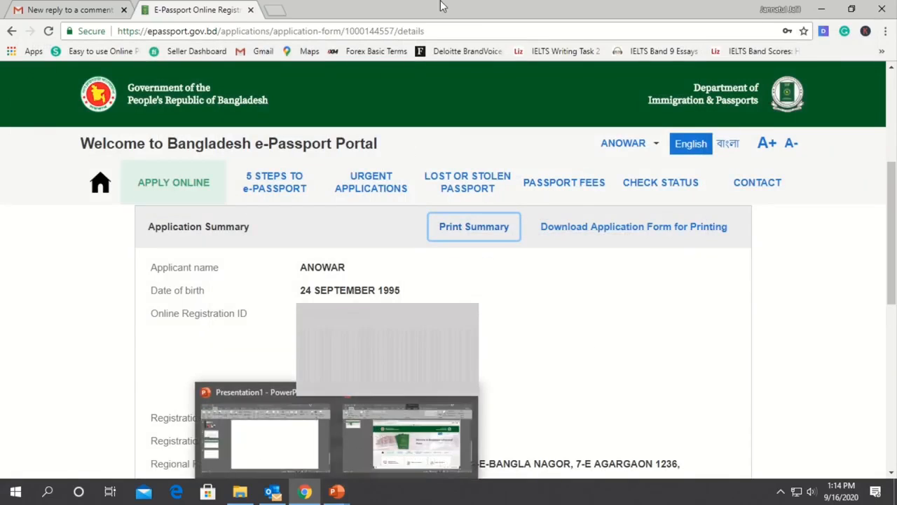
mouse_move(429, 6)
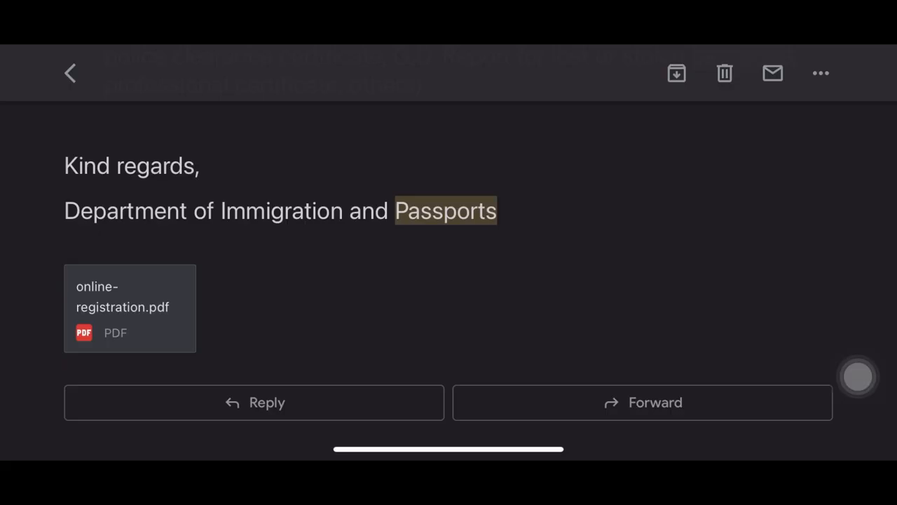
Switch to the mail app and read through the ePassport submission email, including its online-registration.pdf attachment
scroll(448, 252, "down", 1)
scroll(449, 252, "up", 1)
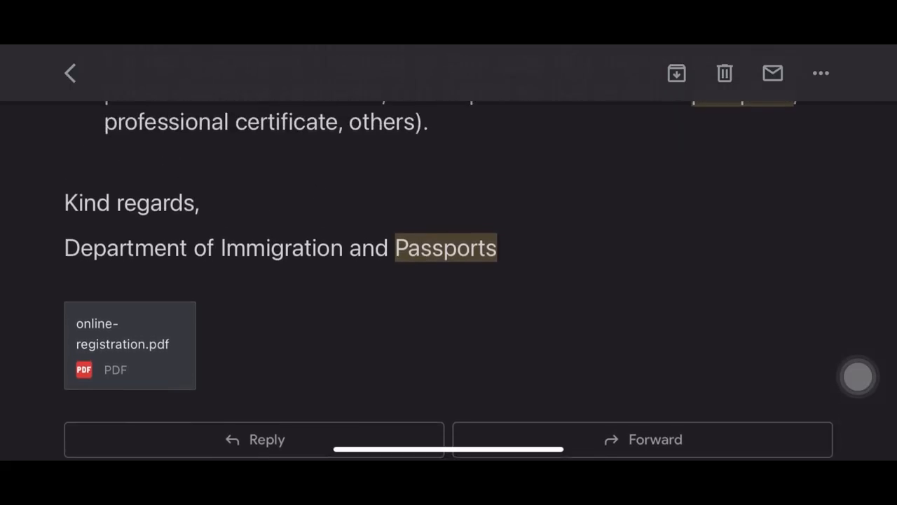
scroll(448, 253, "down", 1)
scroll(448, 281, "up", 10)
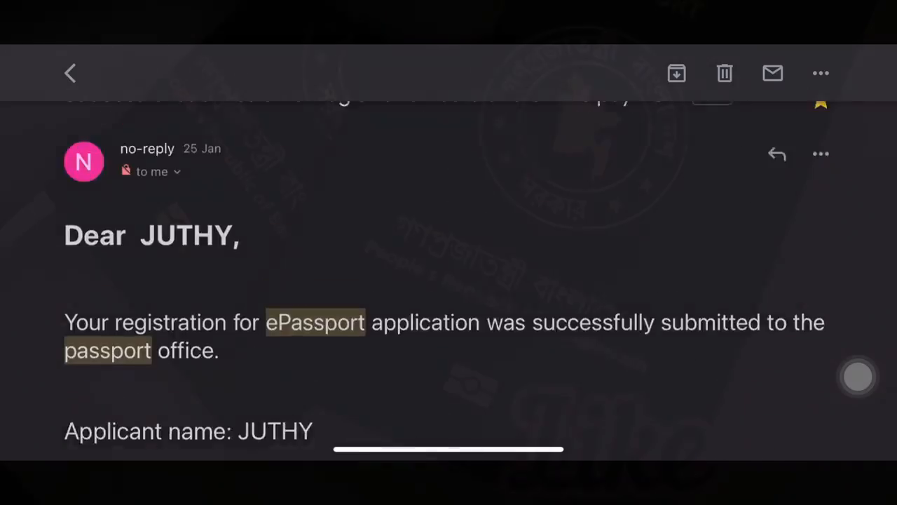